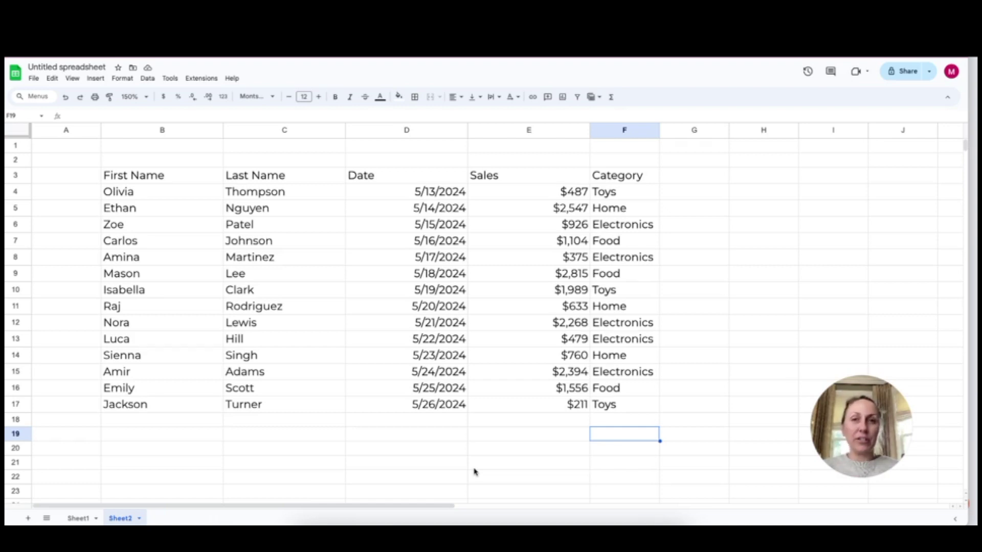
Apply alternating row colours to the sales table B3:F17.
click(713, 274)
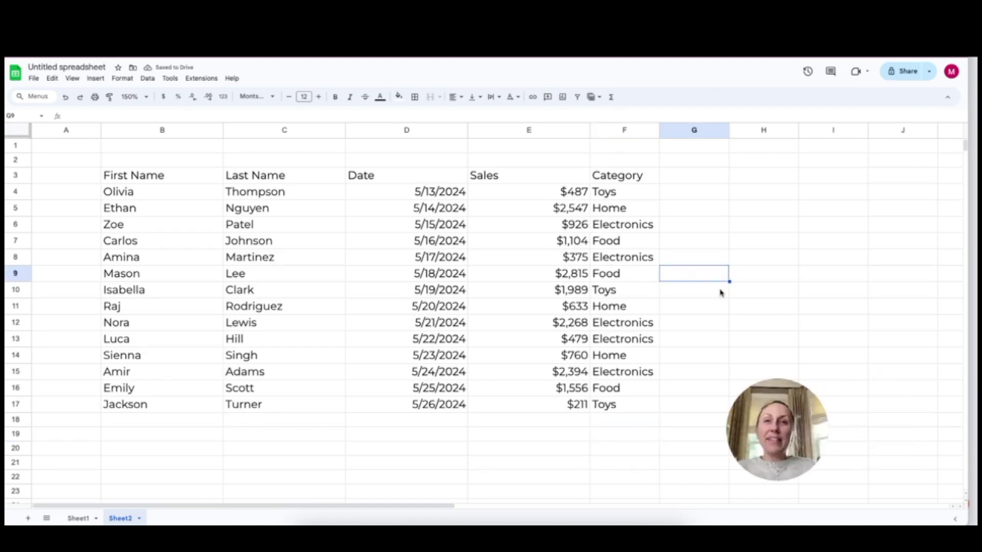
drag(175, 178, 659, 411)
click(122, 79)
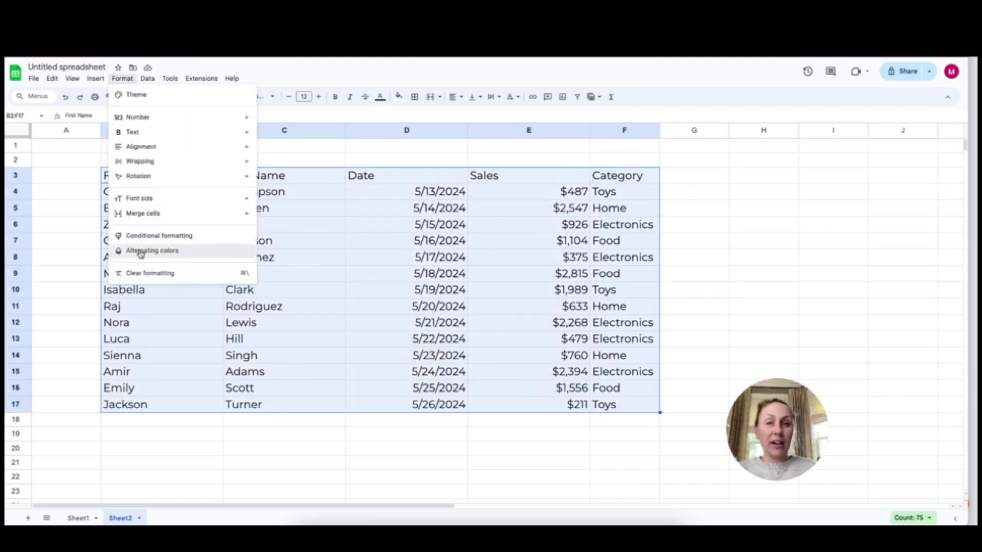
click(141, 252)
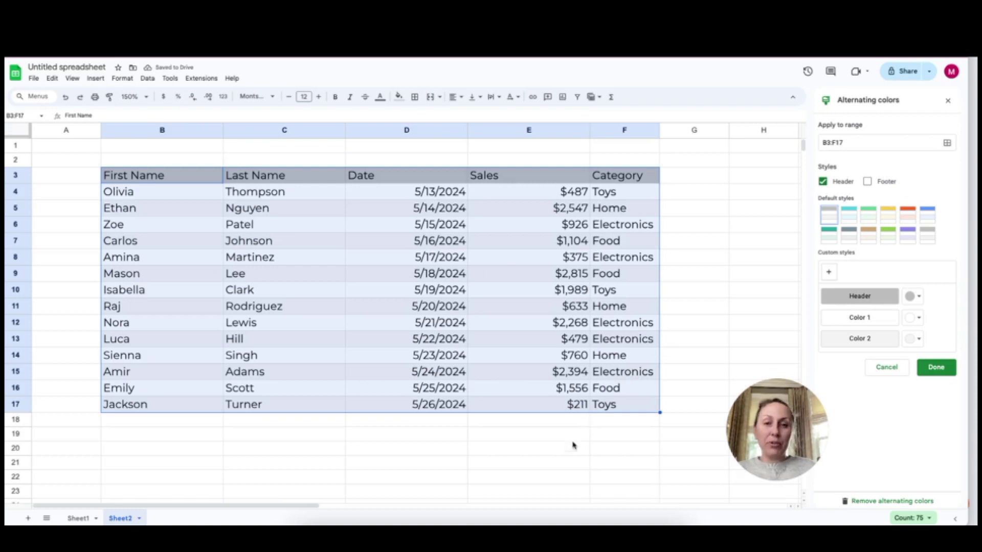
click(531, 475)
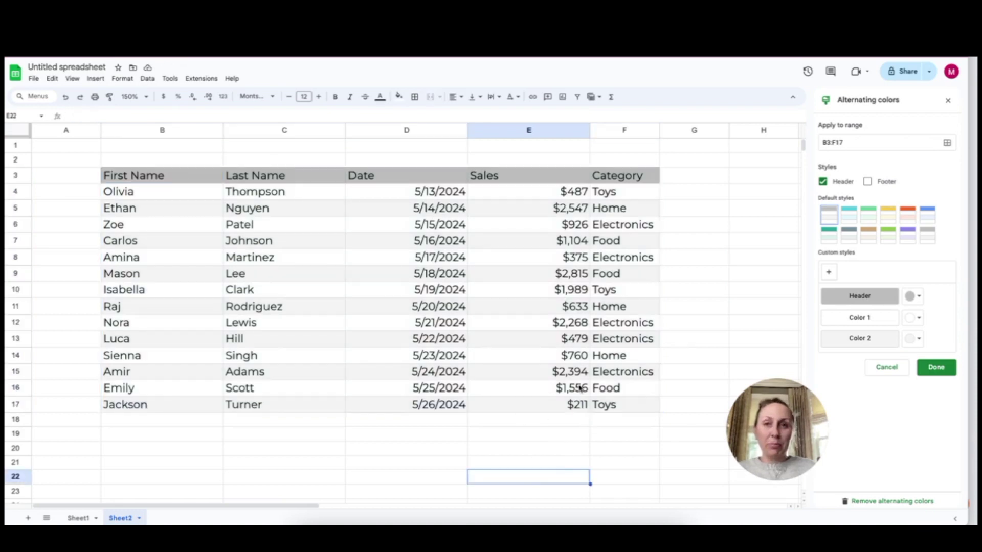
Try the teal, yellow and blue banding styles, then settle on slate grey.
click(849, 218)
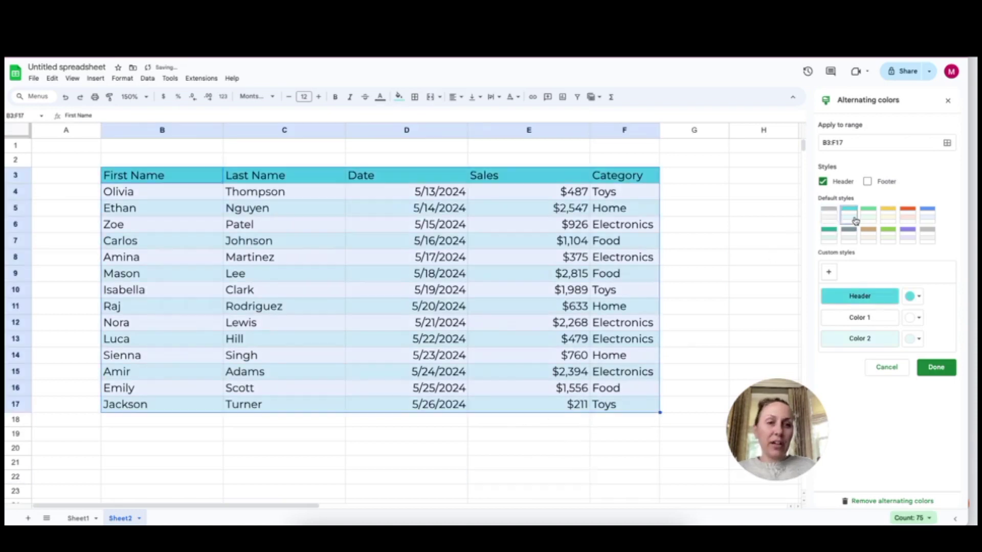
click(888, 221)
click(925, 218)
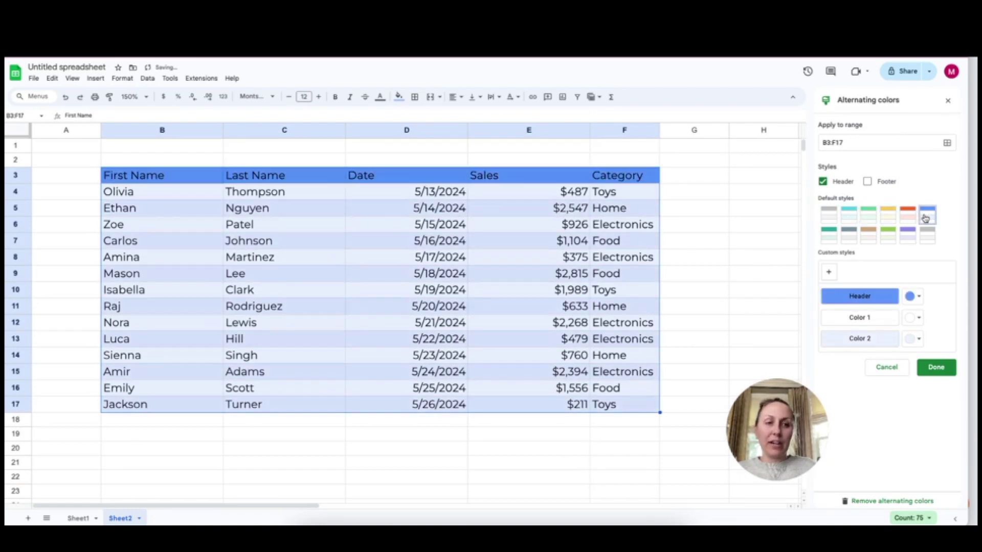
click(848, 236)
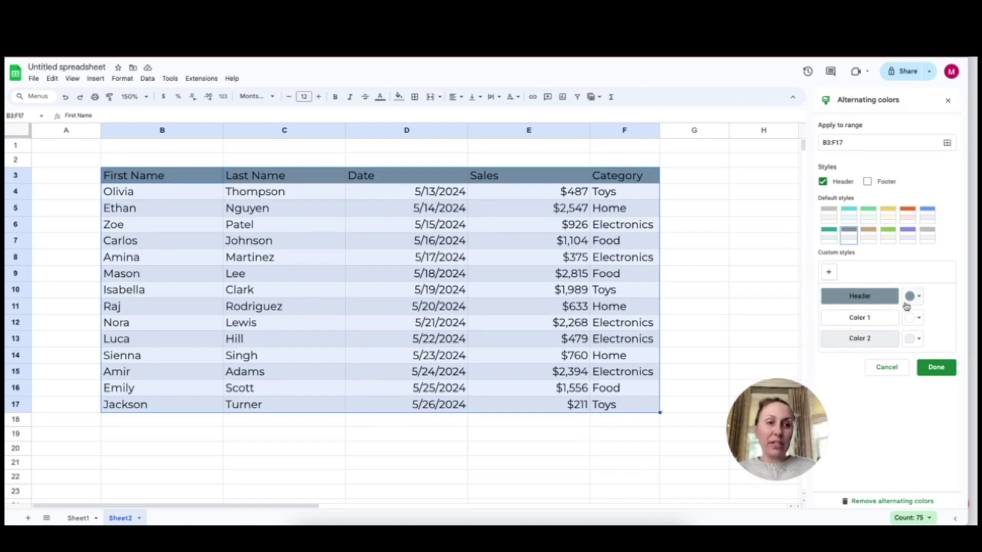
click(915, 296)
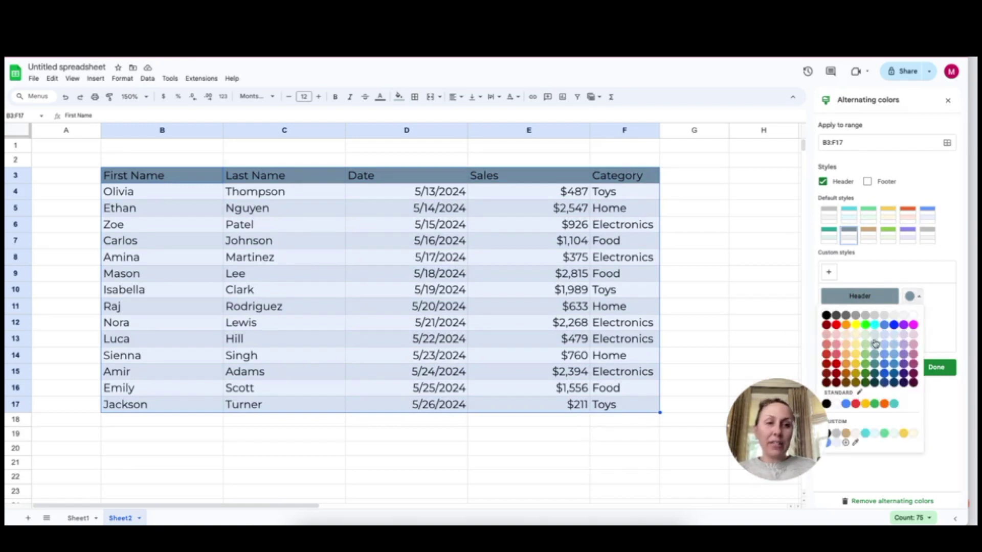
Make the header row magenta, the first band a light colour and the alternate rows pink.
click(913, 325)
click(915, 317)
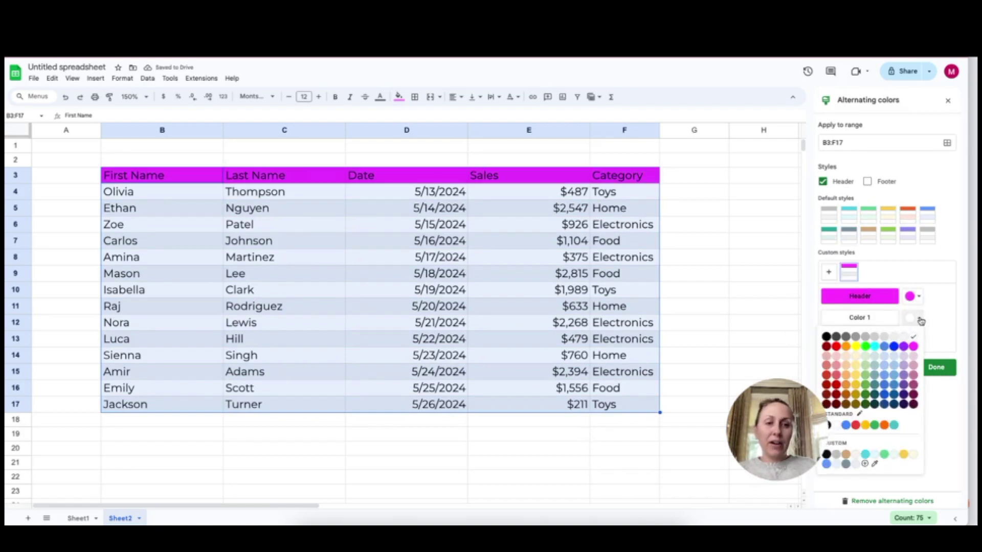
click(905, 340)
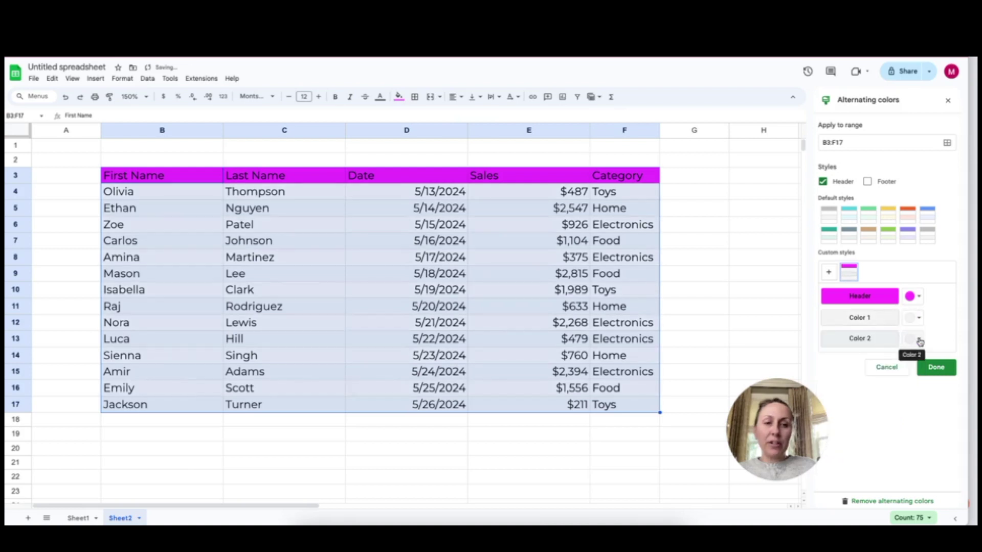
click(915, 338)
click(915, 390)
Preview the pink banding, revert to the slate-grey default style and close the panel.
click(726, 312)
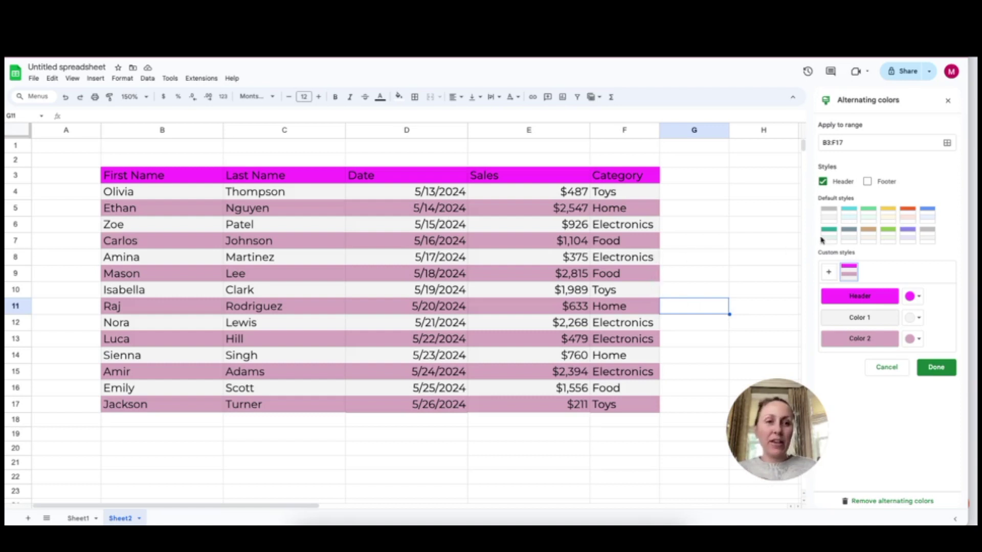
click(847, 236)
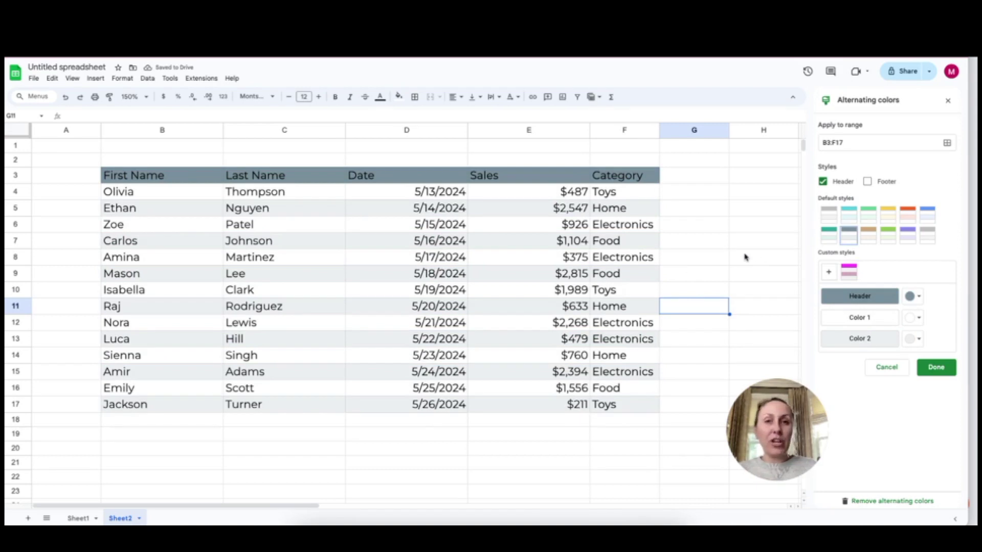
click(745, 258)
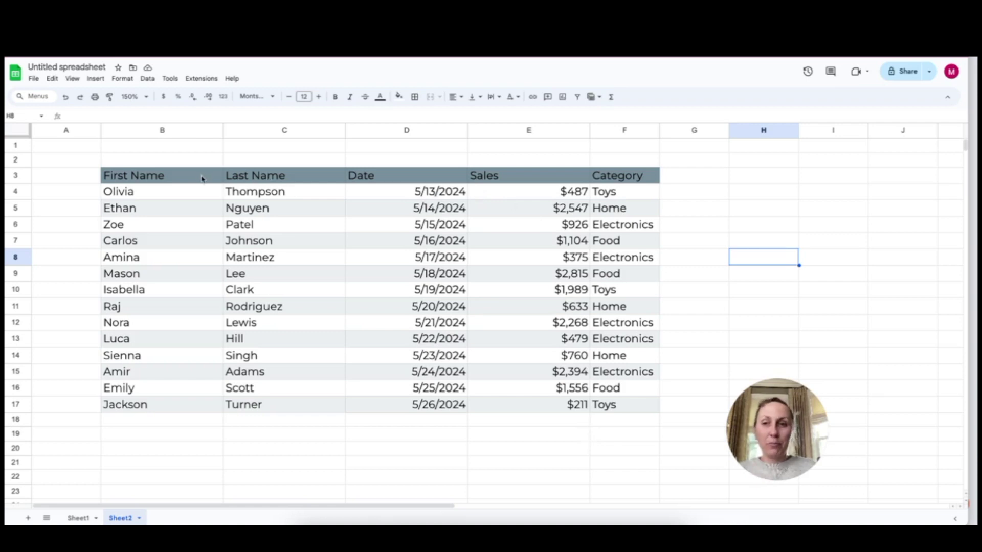
Create a filter on the sales table's header row via Data > Create a filter.
drag(202, 178, 612, 177)
click(147, 78)
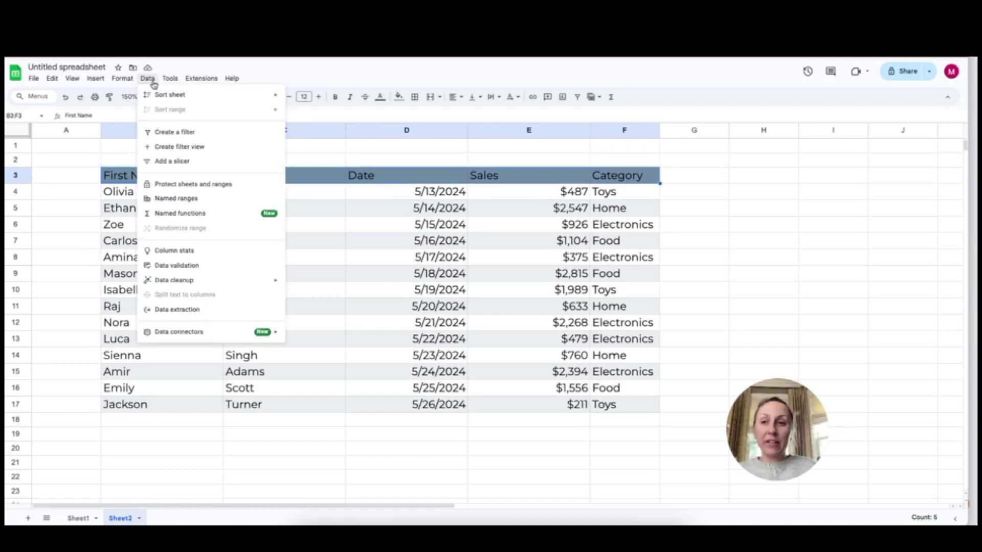
click(170, 136)
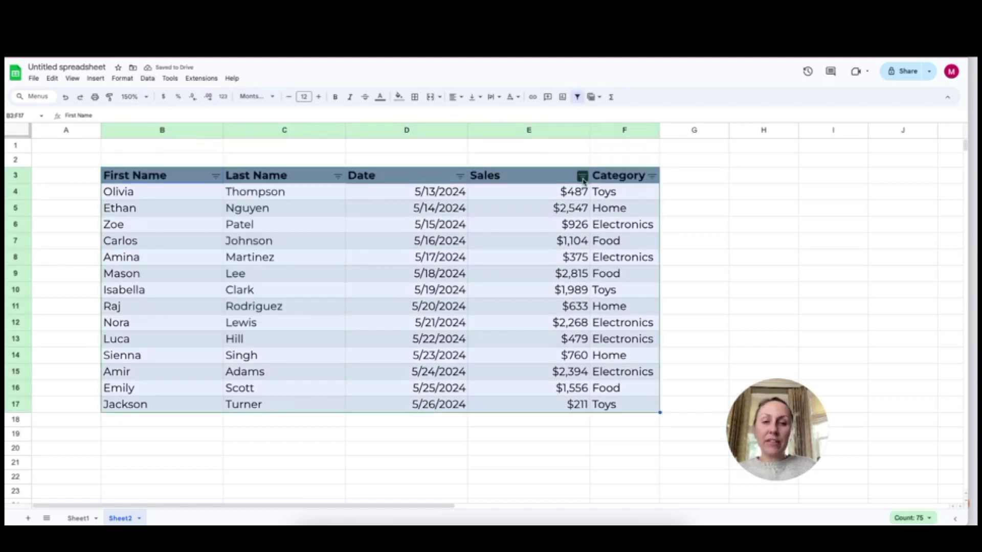
Filter the Category column to show only Food, then undo it so all rows show.
click(460, 177)
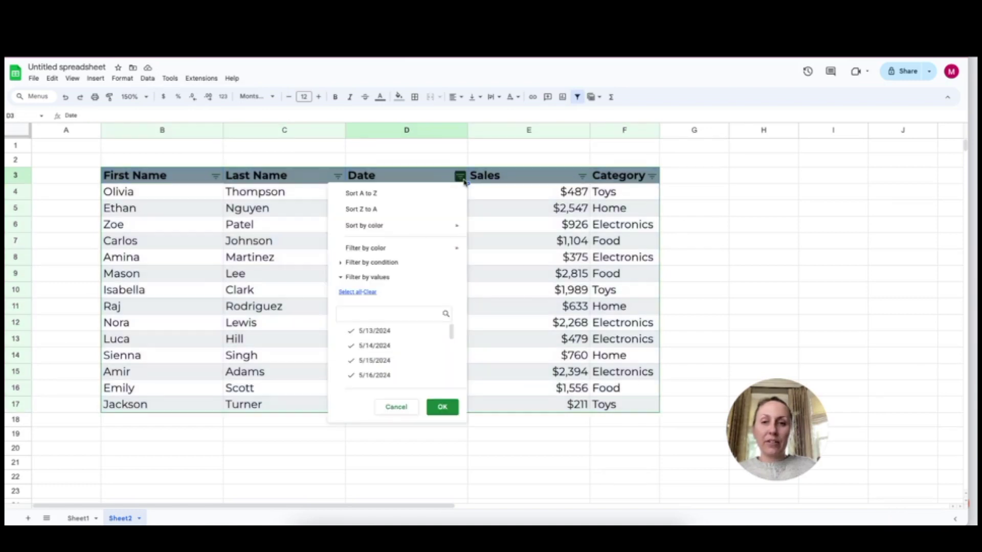
click(651, 176)
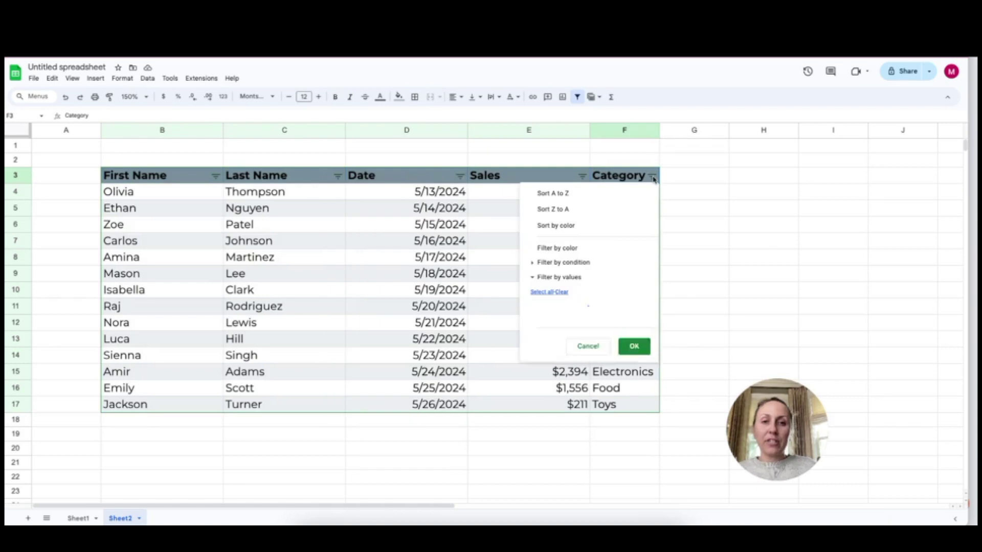
click(563, 292)
click(557, 347)
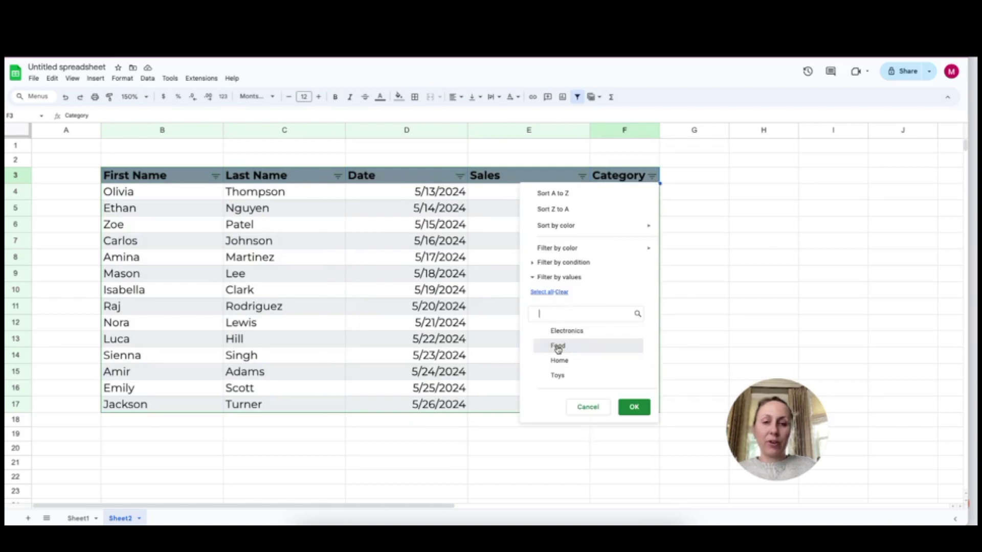
click(634, 407)
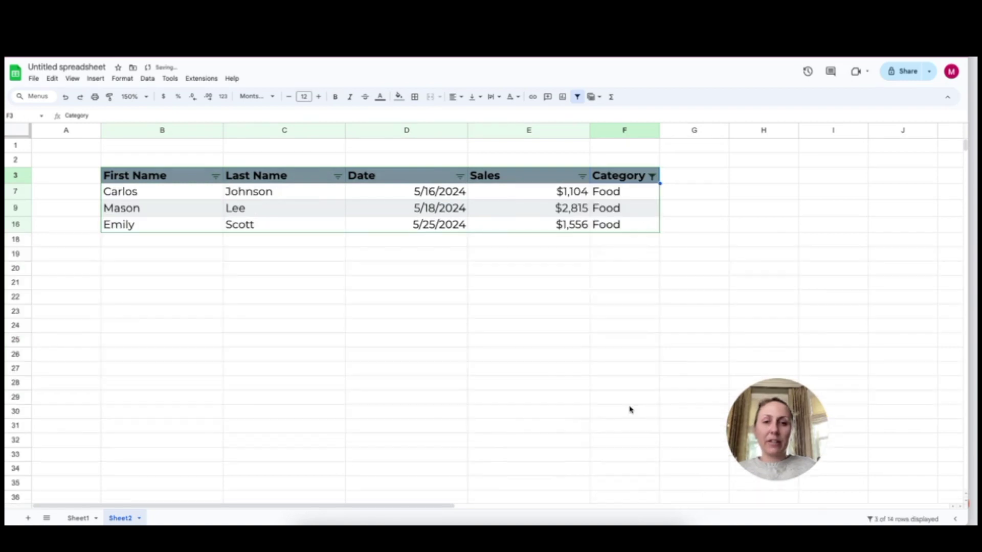
key(ctrl+z)
click(376, 450)
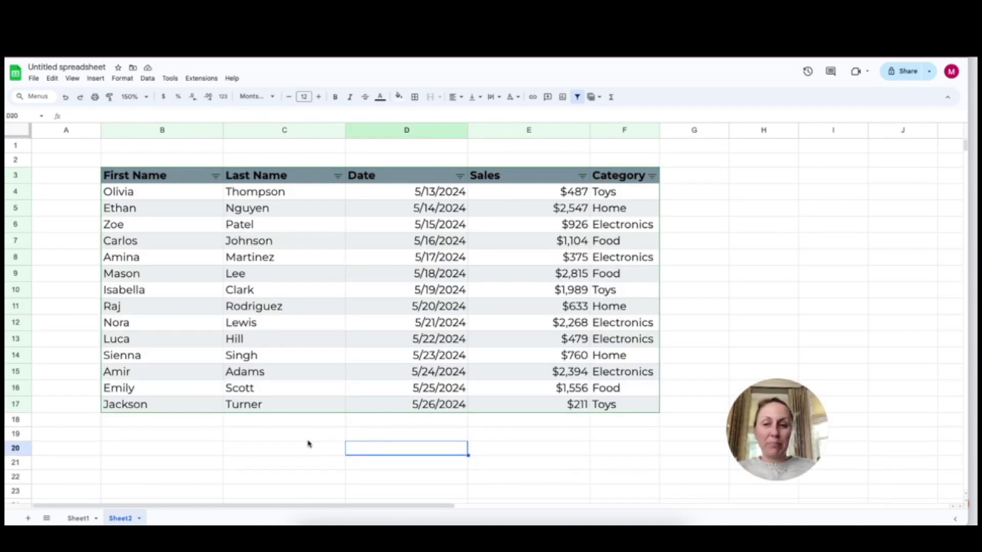
Enter the last names Adams in C18 and Timothy in C19.
click(285, 422)
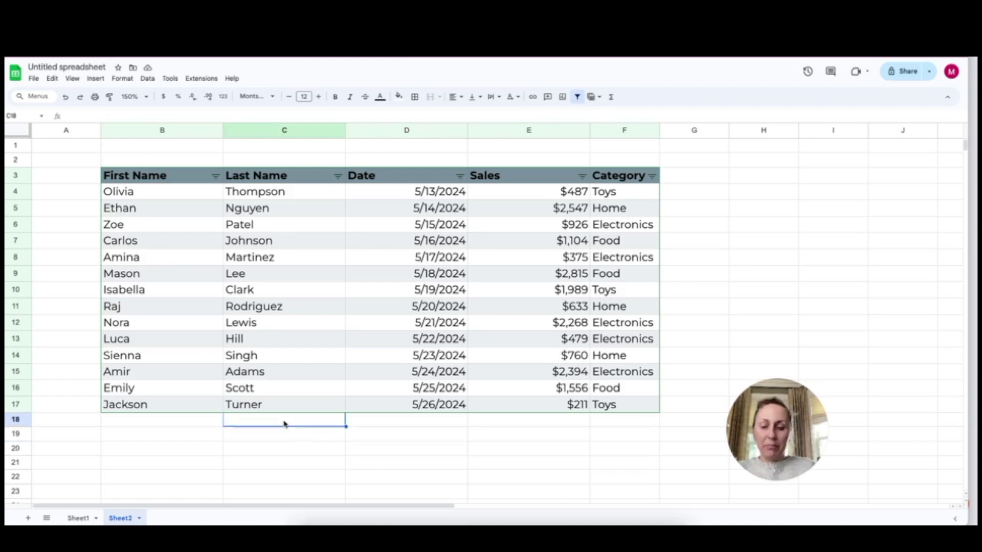
text(Adams)
key(Return)
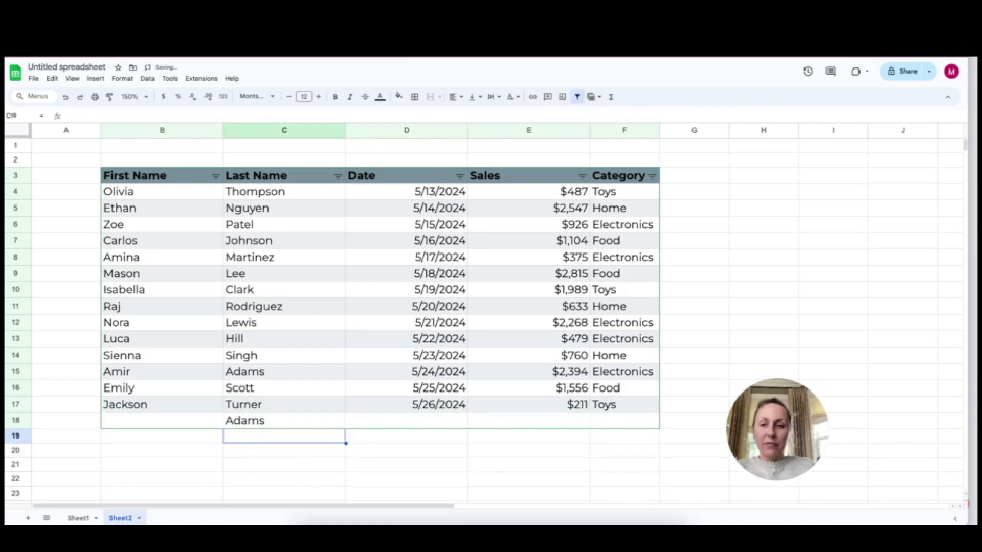
text(Timothy)
key(Return)
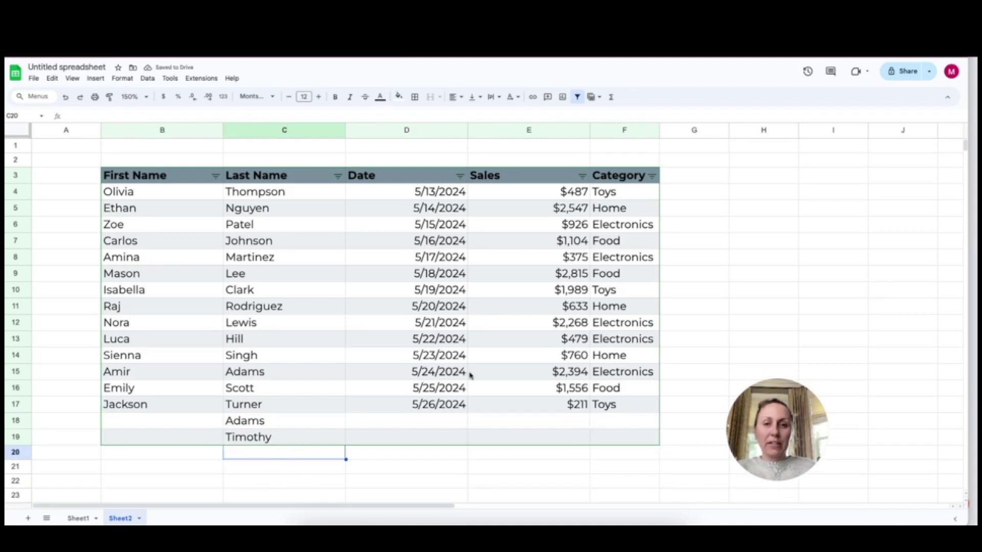
Type 'Task 1' in cell G5, then move to the first date in the table.
click(690, 211)
text(Tas)
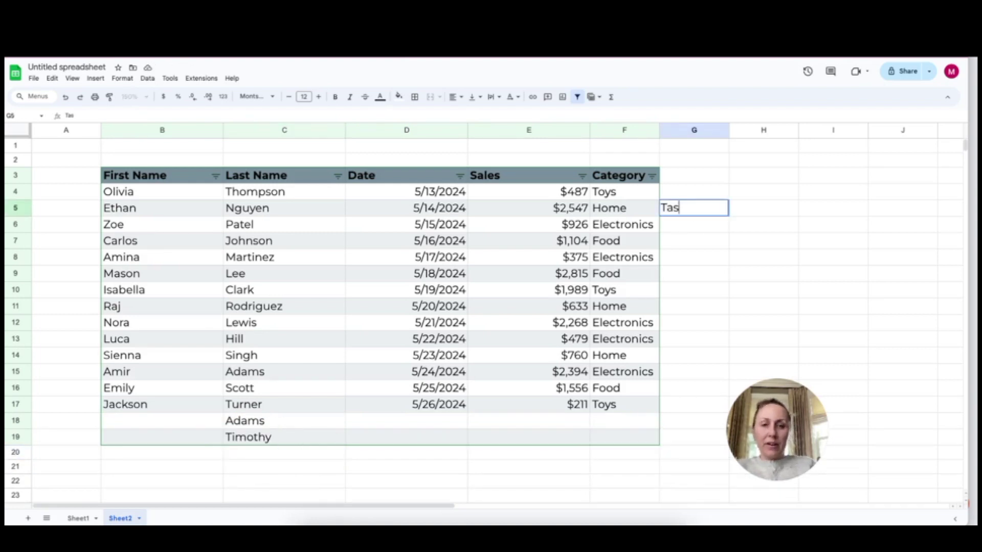
text(k 1)
key(Return)
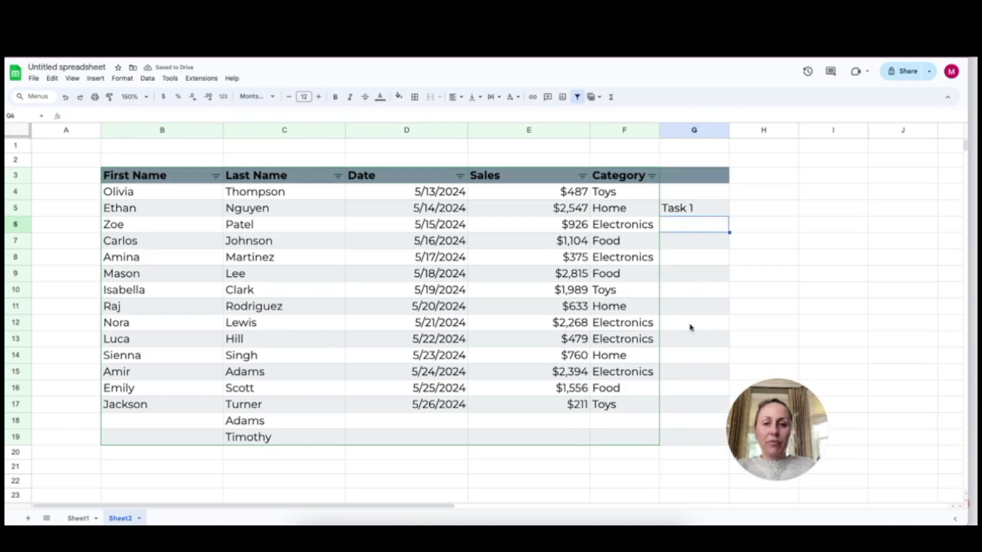
key(Up)
key(Up)
key(Left)
key(Left)
key(Left)
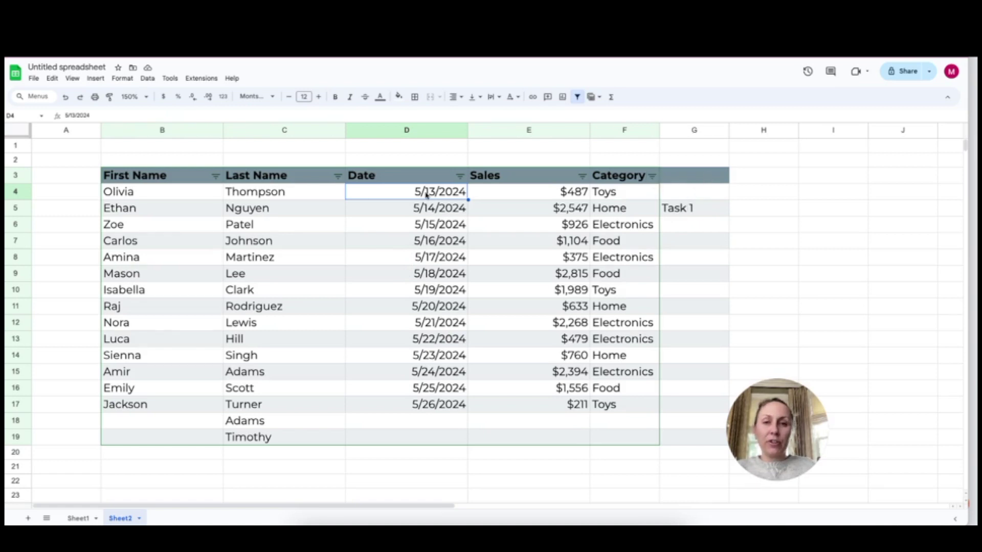
Select the header cells from First Name to Sales in row 3.
drag(153, 177, 701, 179)
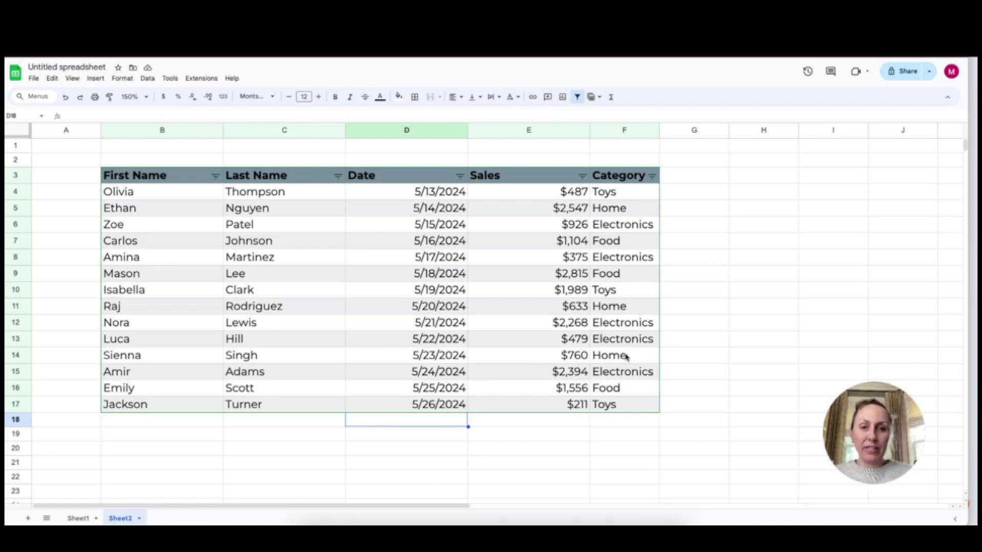
Copy the Category header and its four values from F3:F7 and paste them at H7.
drag(619, 175, 623, 244)
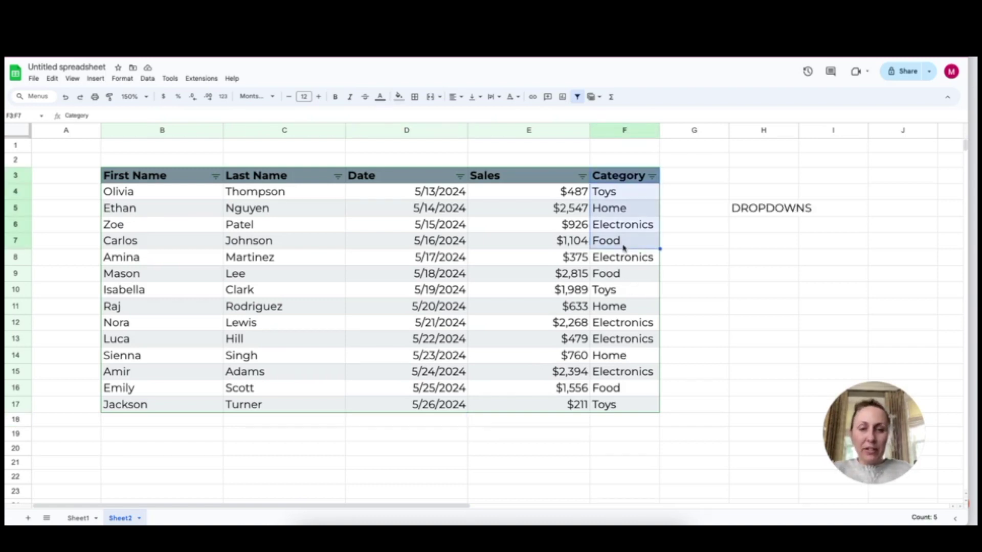
key(ctrl+c)
click(763, 238)
key(ctrl+v)
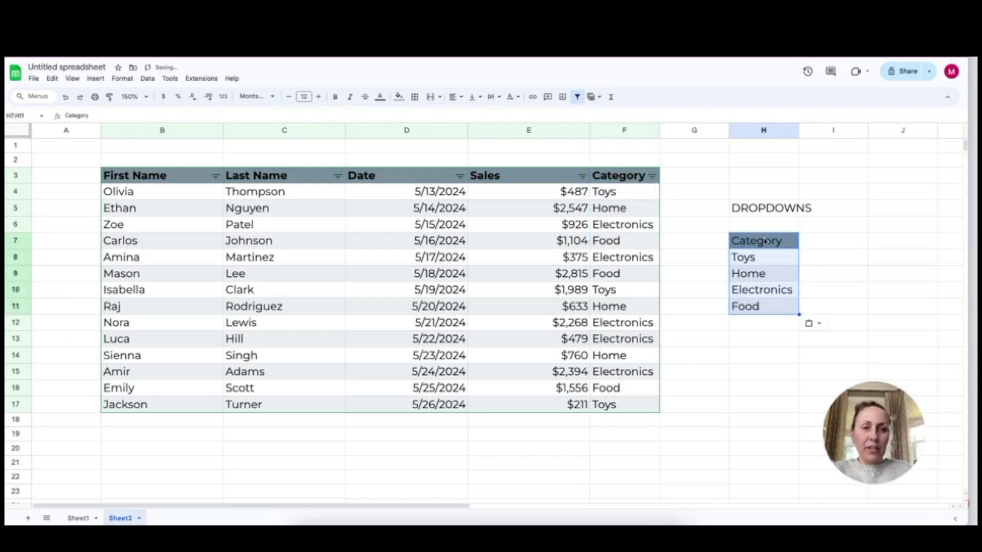
Apply All borders to the category list area H8:H17.
drag(756, 307, 773, 400)
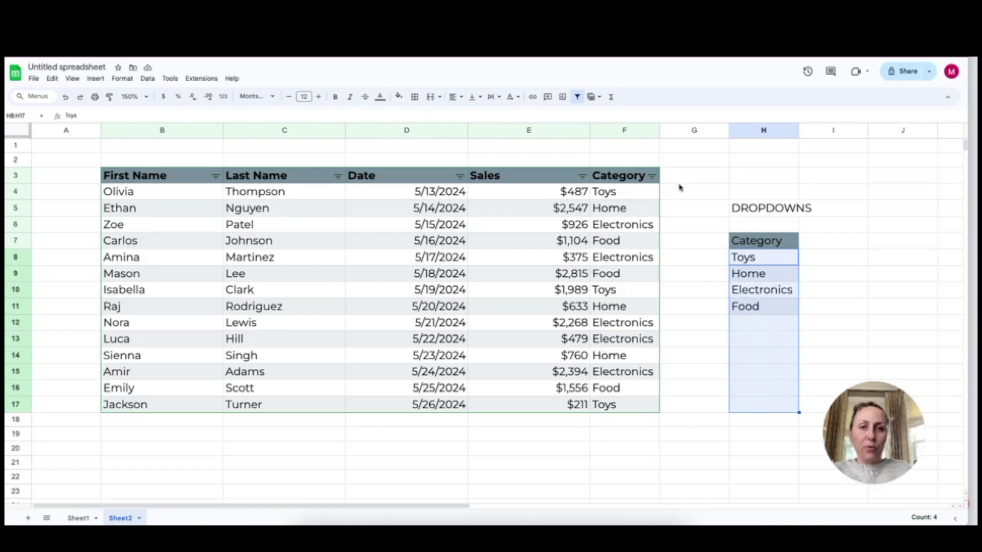
click(415, 96)
click(418, 116)
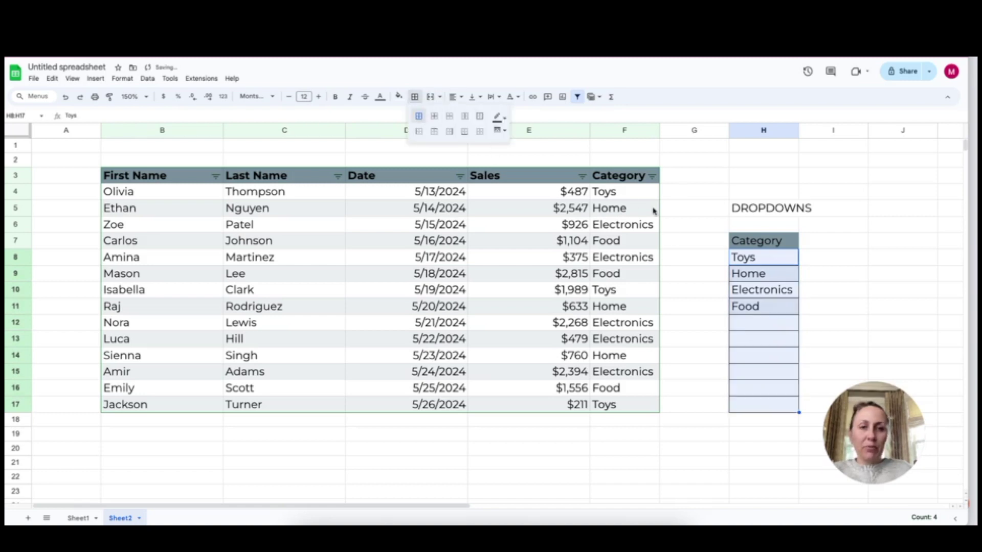
drag(624, 193, 623, 406)
Add a 'Dropdown (from a range)' validation rule to F4:F17 using source range H8:H17.
click(147, 78)
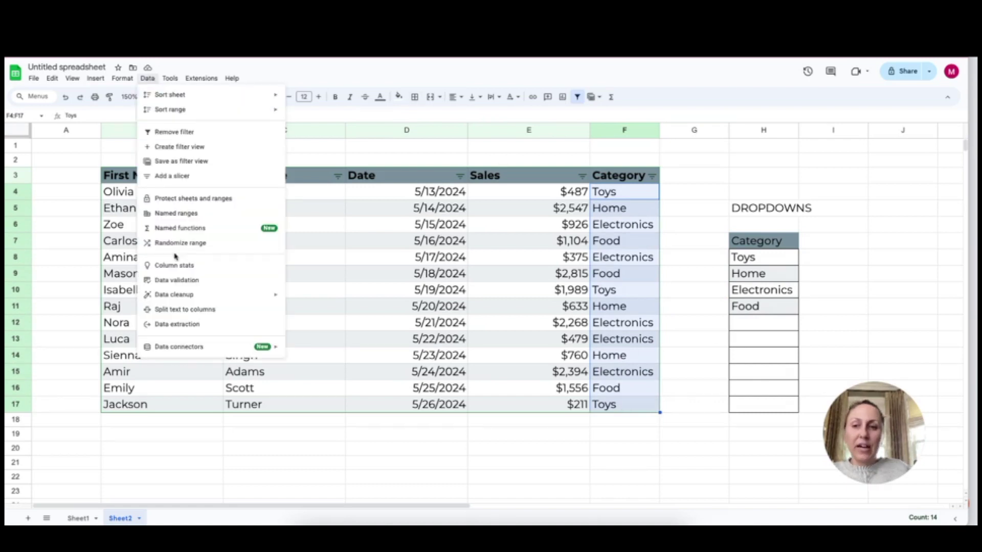
click(175, 283)
click(928, 131)
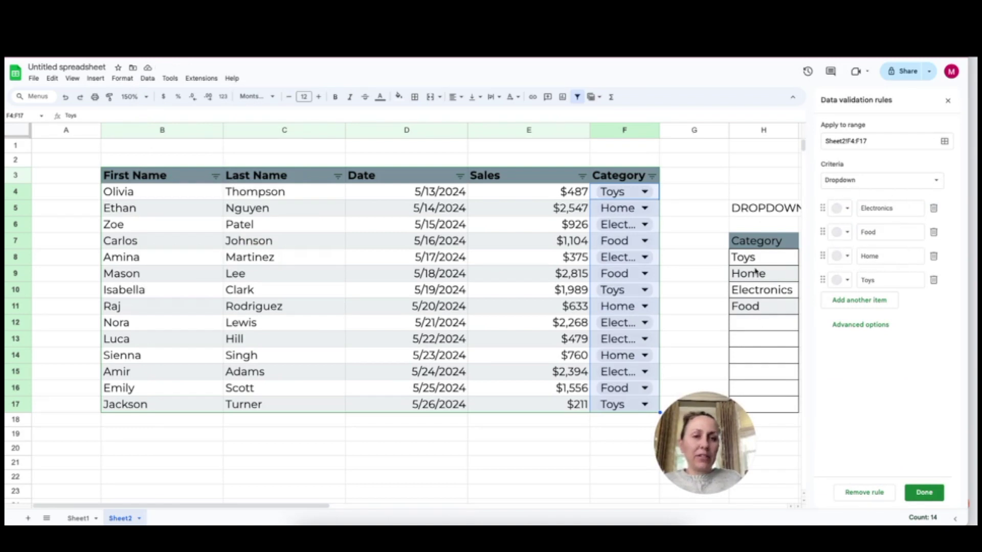
click(936, 184)
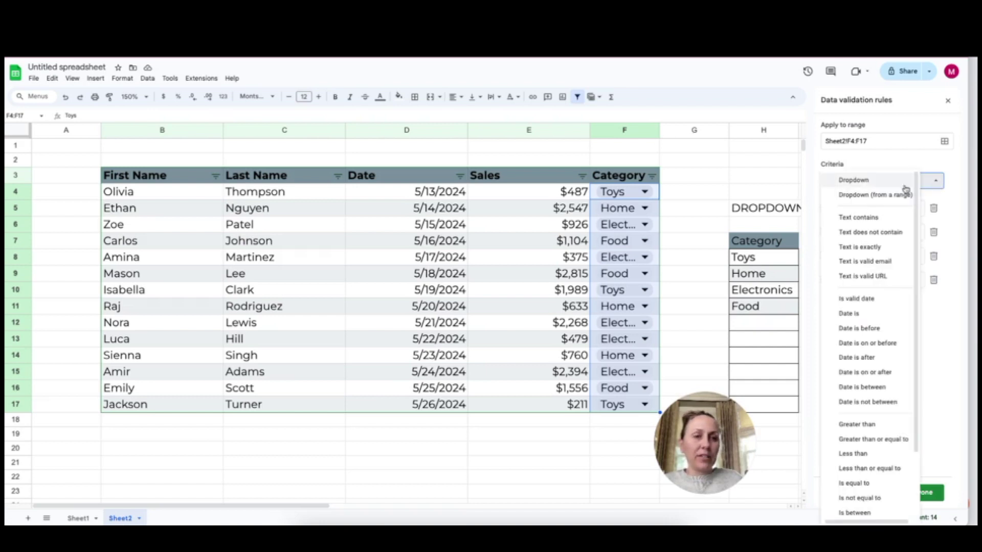
click(864, 198)
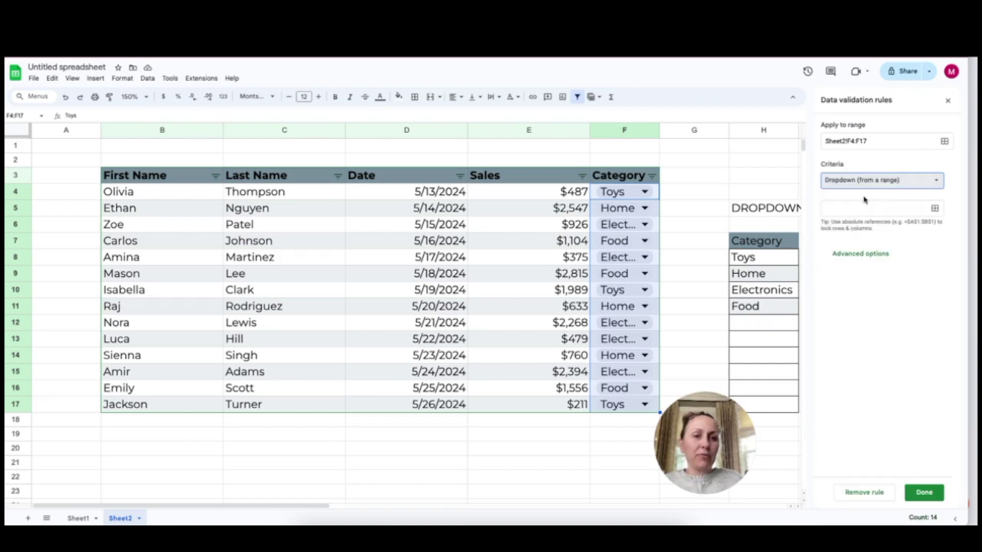
click(935, 208)
drag(742, 260, 762, 407)
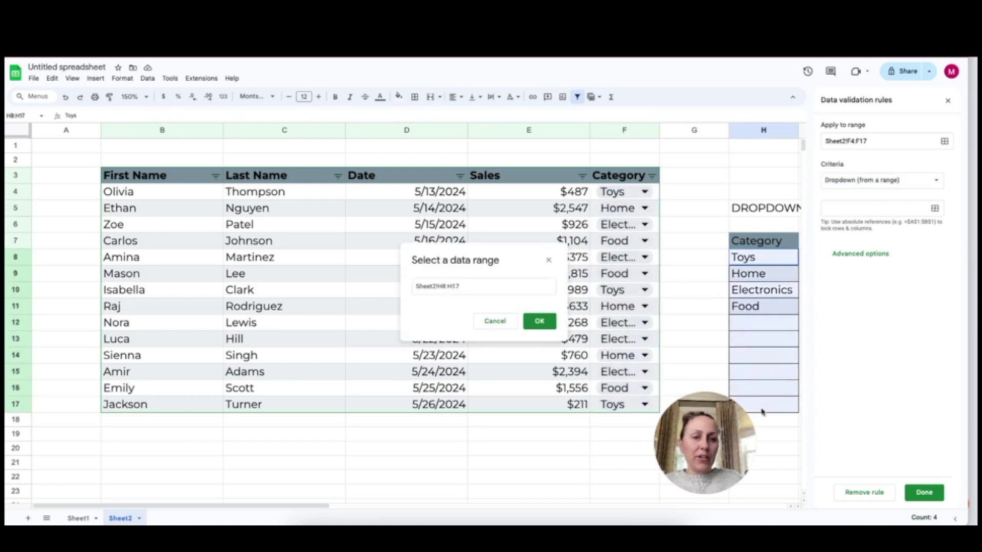
click(536, 321)
click(924, 492)
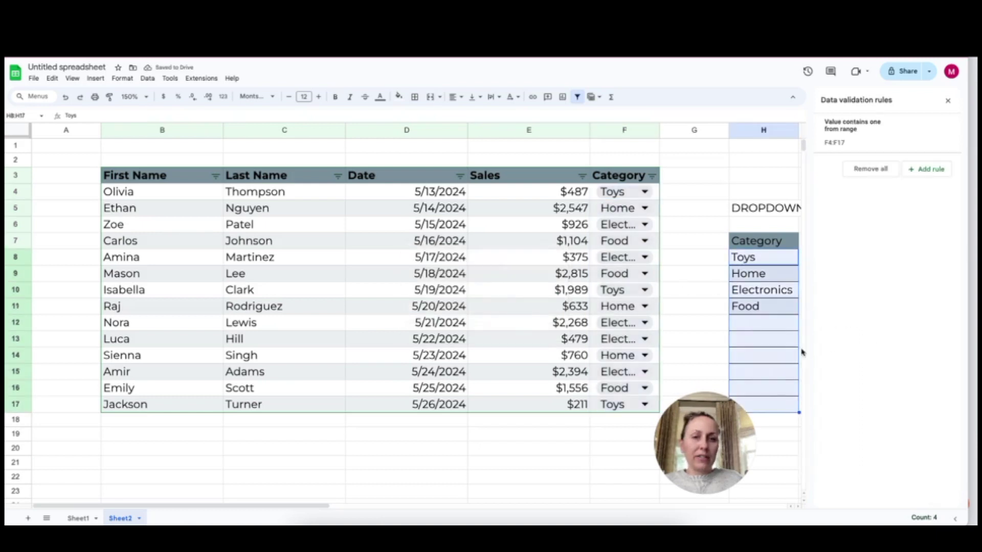
Test F4's dropdown with Electronics and Toys, then see typed 'Bath' rejected.
click(639, 191)
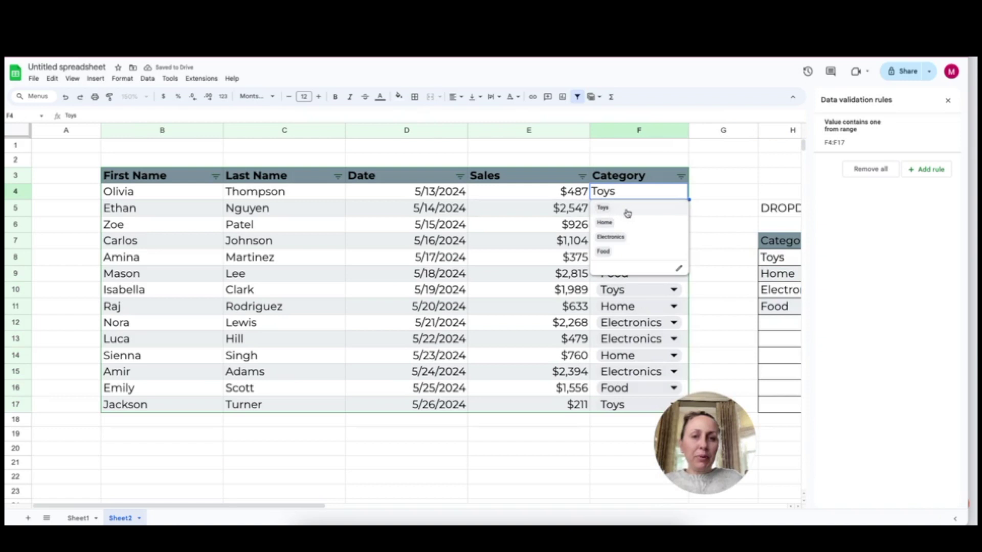
click(620, 238)
click(674, 197)
click(685, 202)
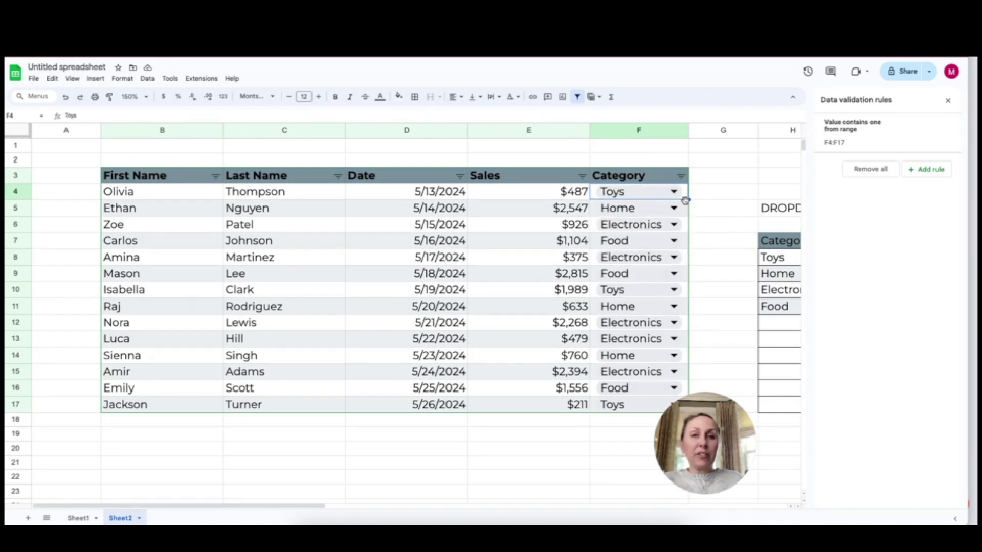
text(Bath)
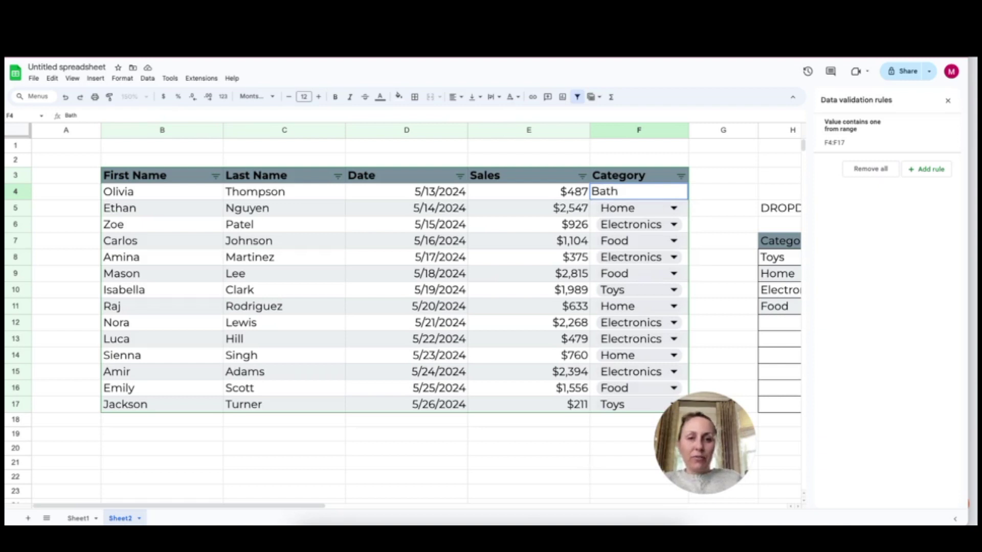
key(Return)
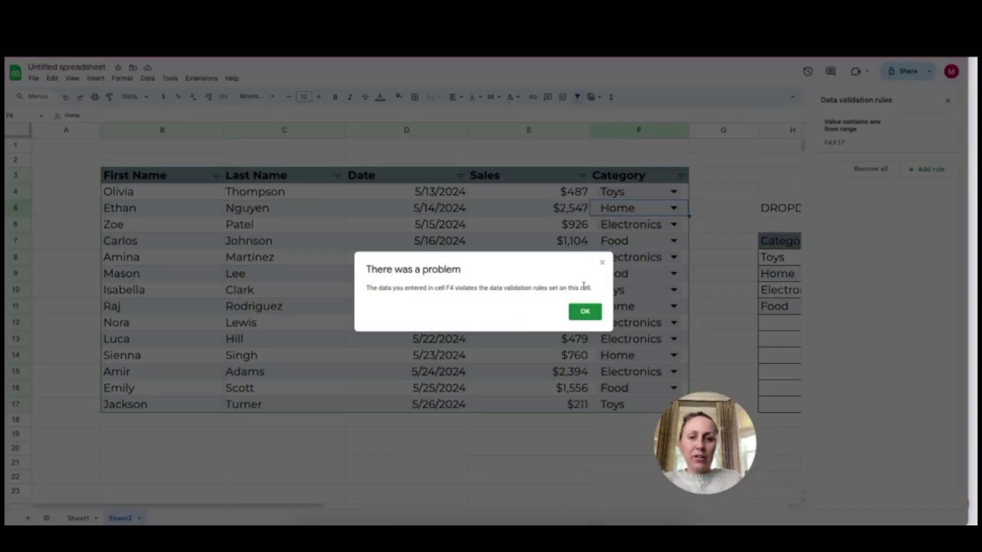
click(584, 312)
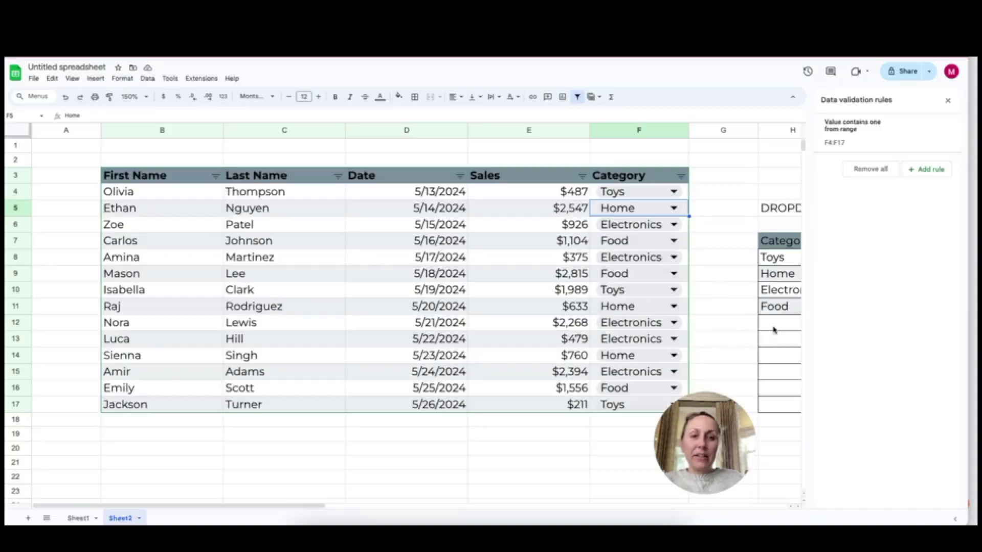
Add Bath to the category list in H12 and pick Bath from F4's dropdown.
click(766, 327)
text(Bath)
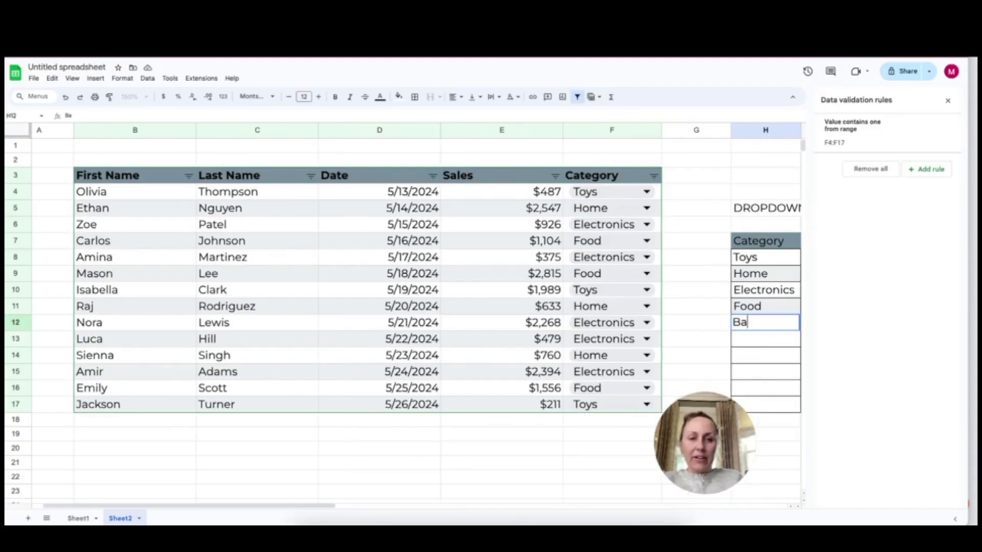
key(Return)
click(647, 192)
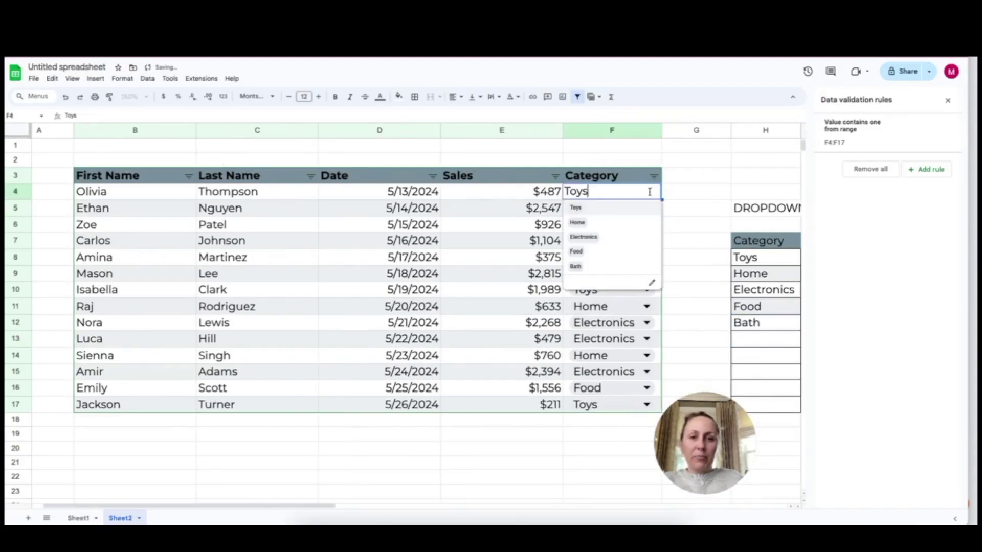
click(583, 267)
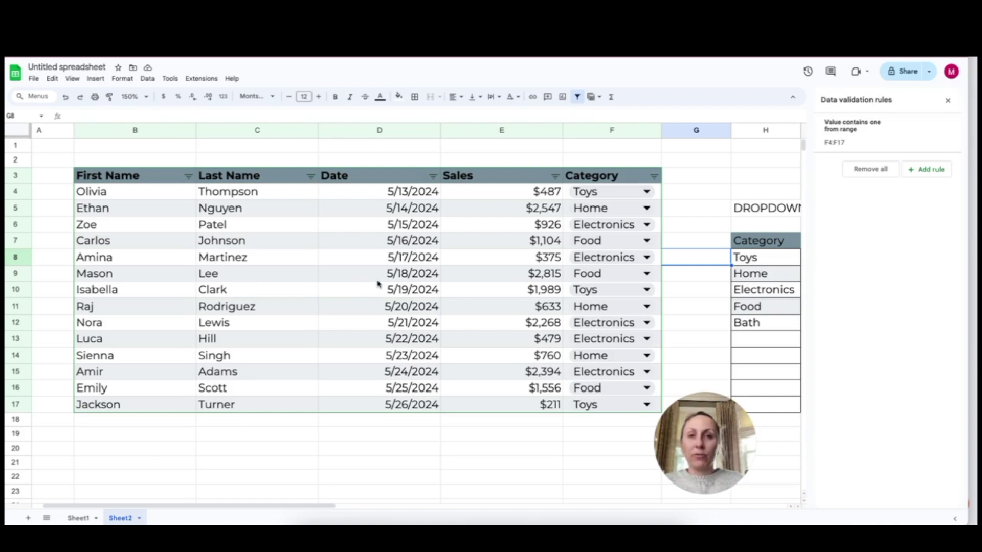
Add an 'Is valid date' data validation rule to the Date cells D4:D17.
drag(364, 189, 381, 404)
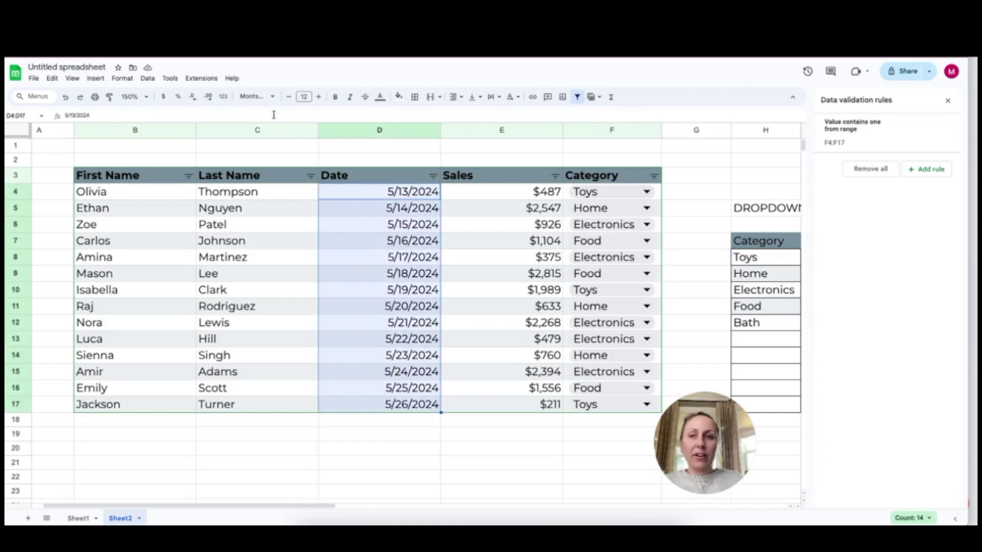
click(148, 78)
click(178, 282)
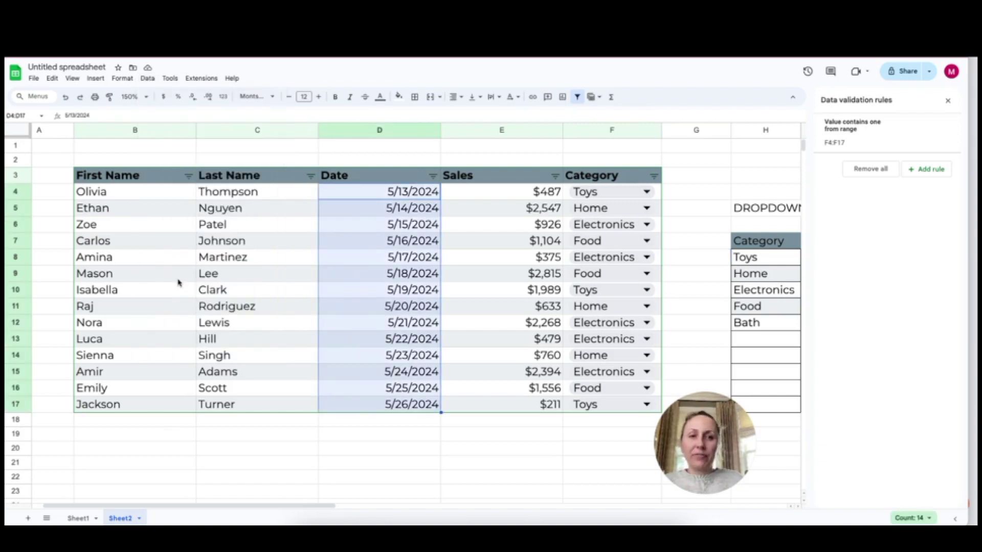
click(928, 169)
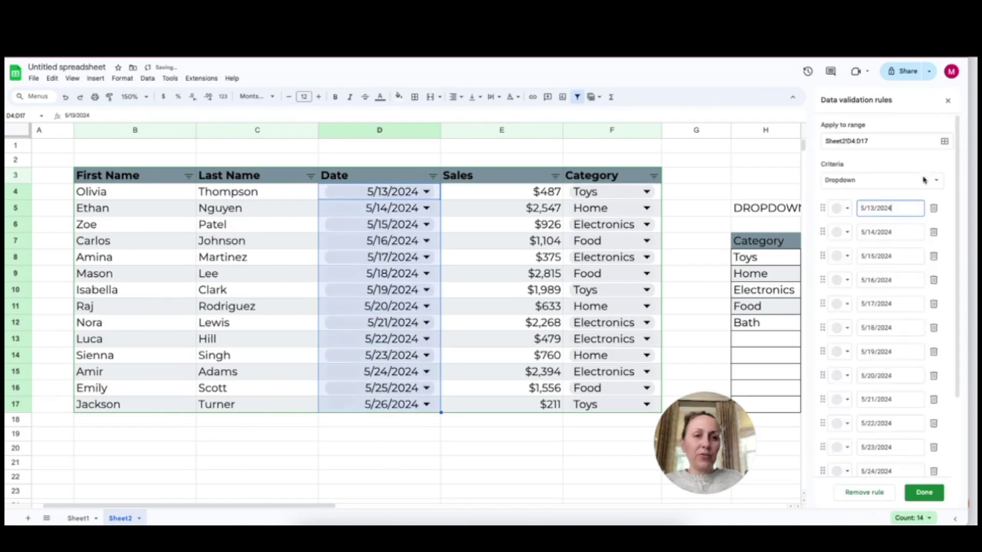
click(930, 182)
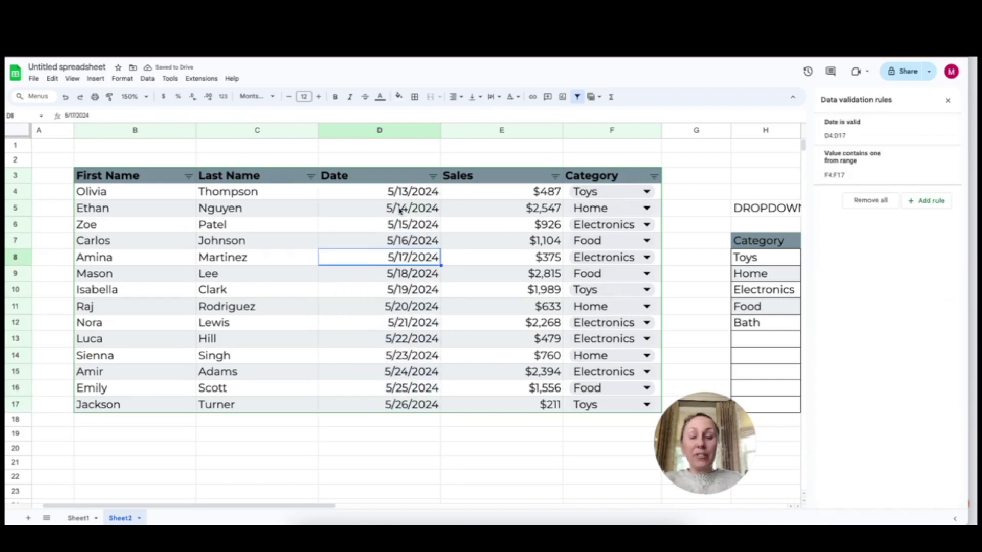
Test the date rule in D5 with 'Monday', undo it, then enter 22/14/2024.
click(400, 210)
text(a)
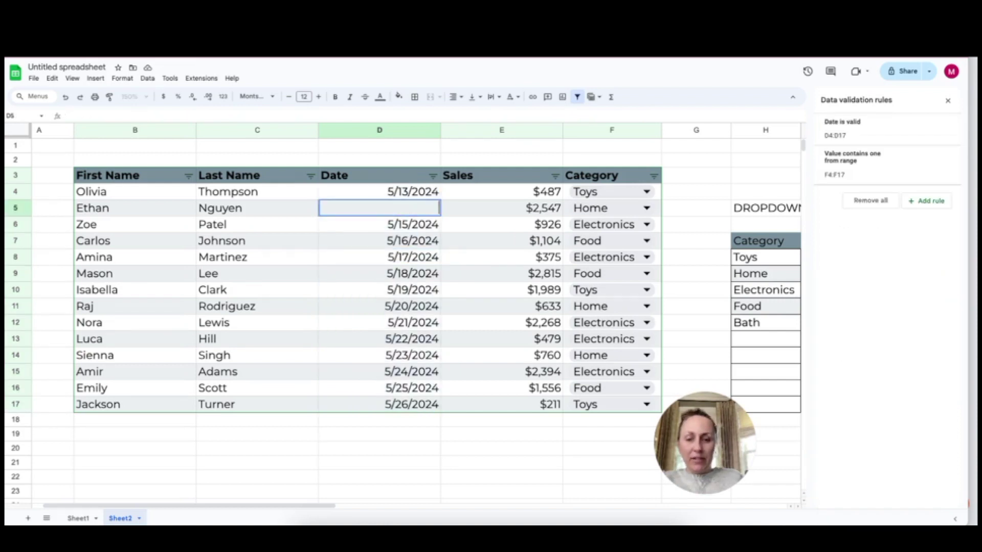
text(Monday)
key(Return)
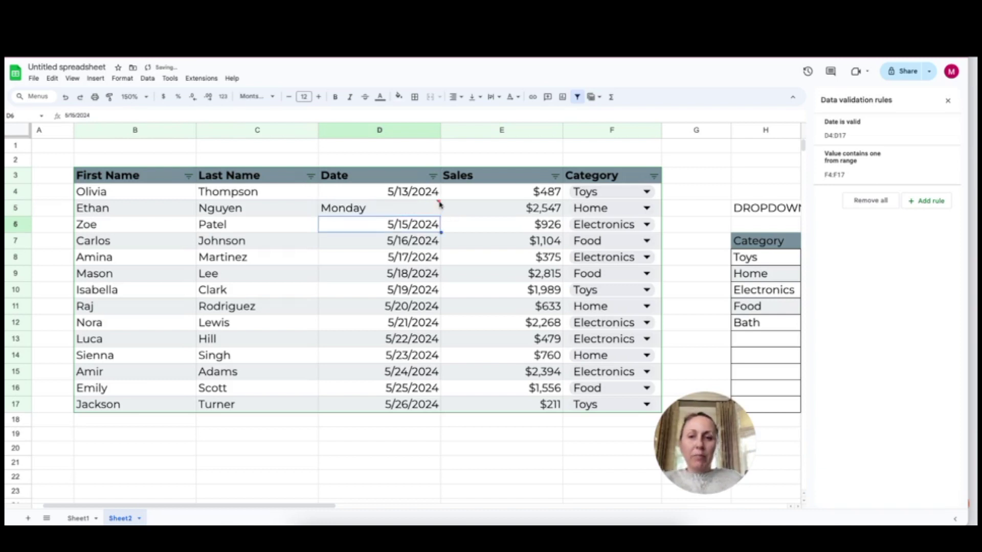
mouse_move(439, 204)
key(ctrl+z)
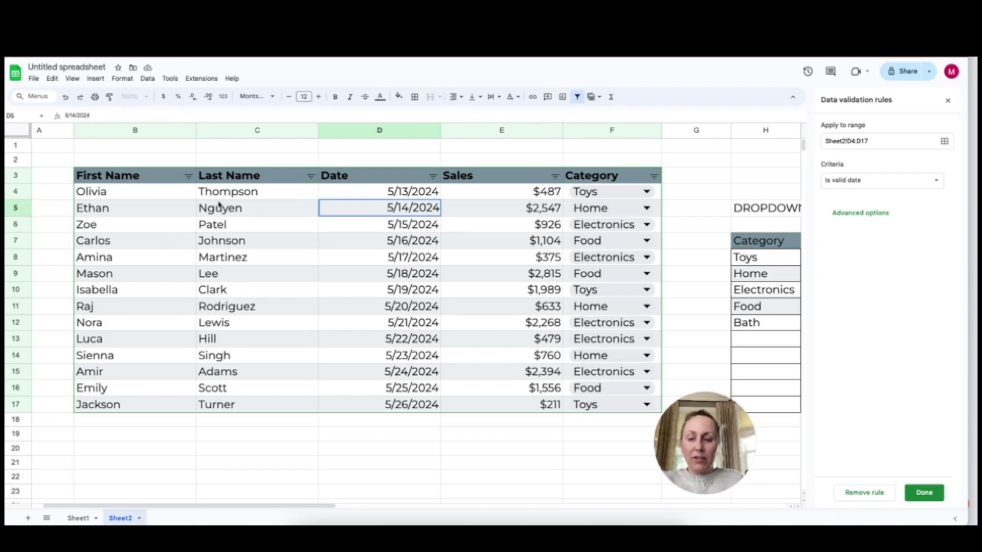
key(BackSpace)
text(22)
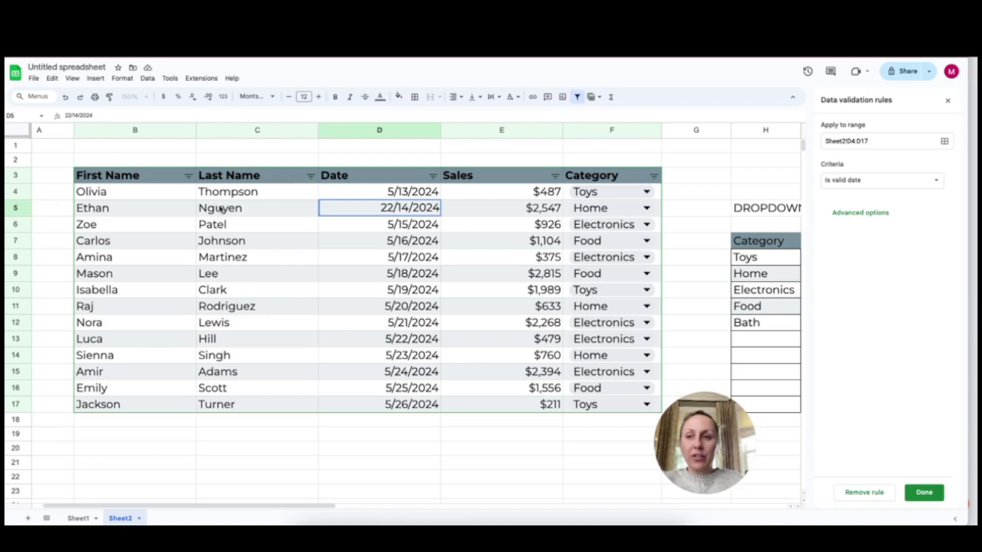
key(Return)
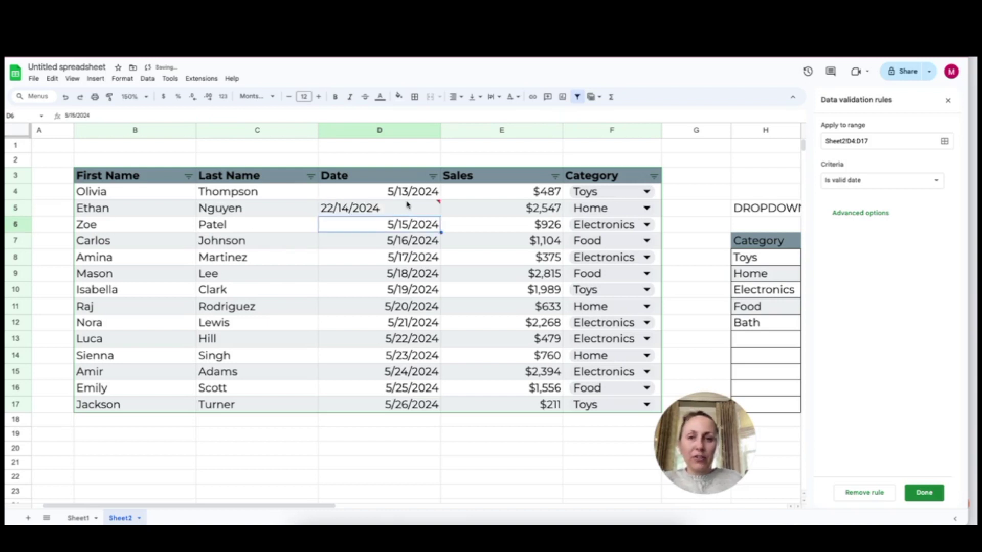